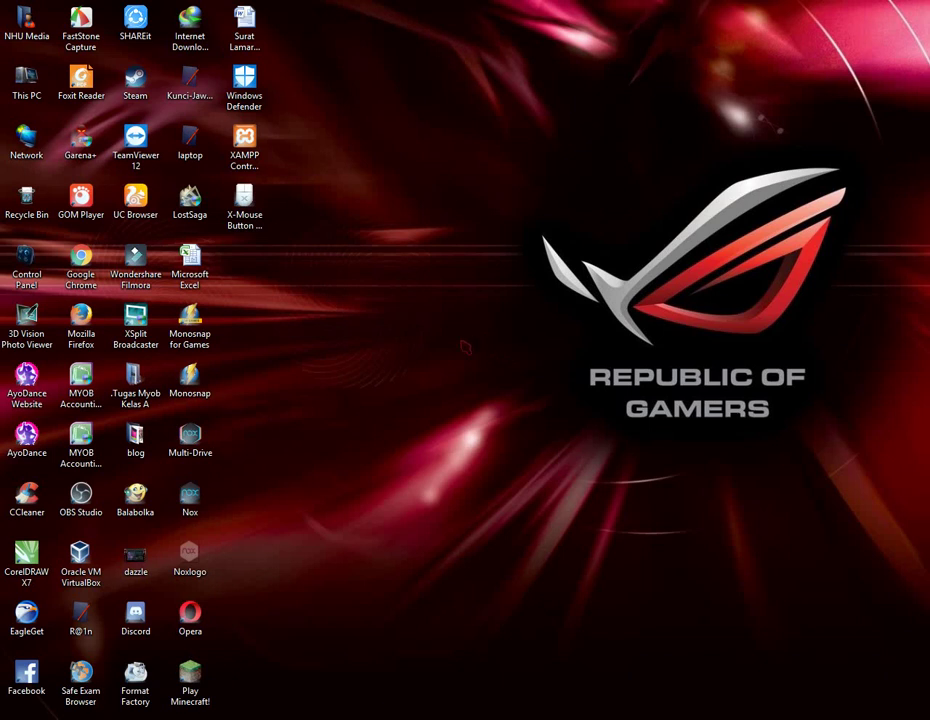
Launch Word with the Run command winword to open a blank Document1.
key("super+r")
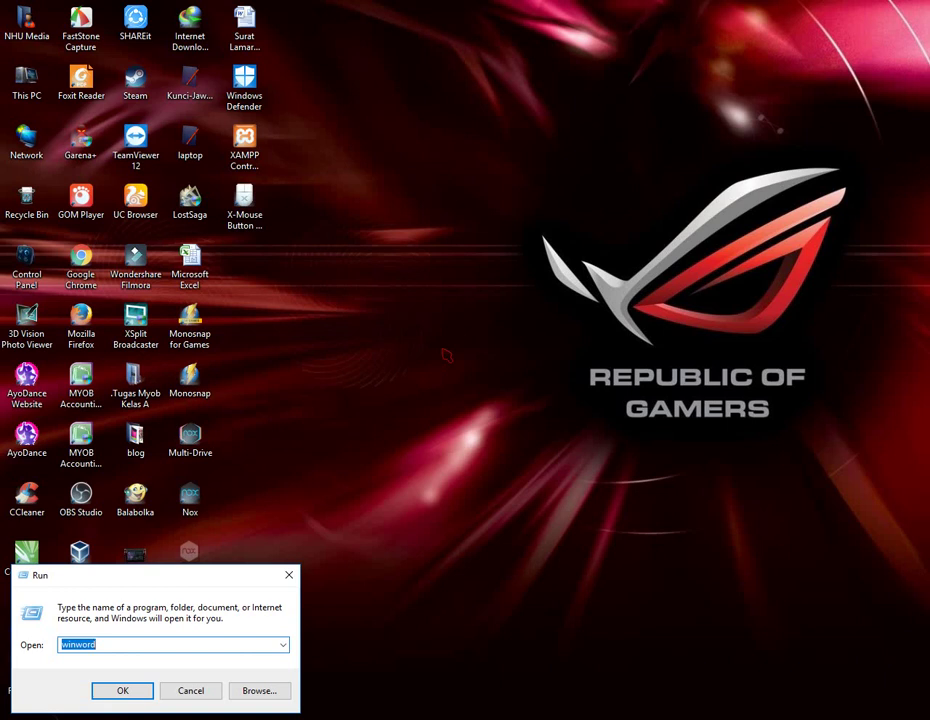
key("Return")
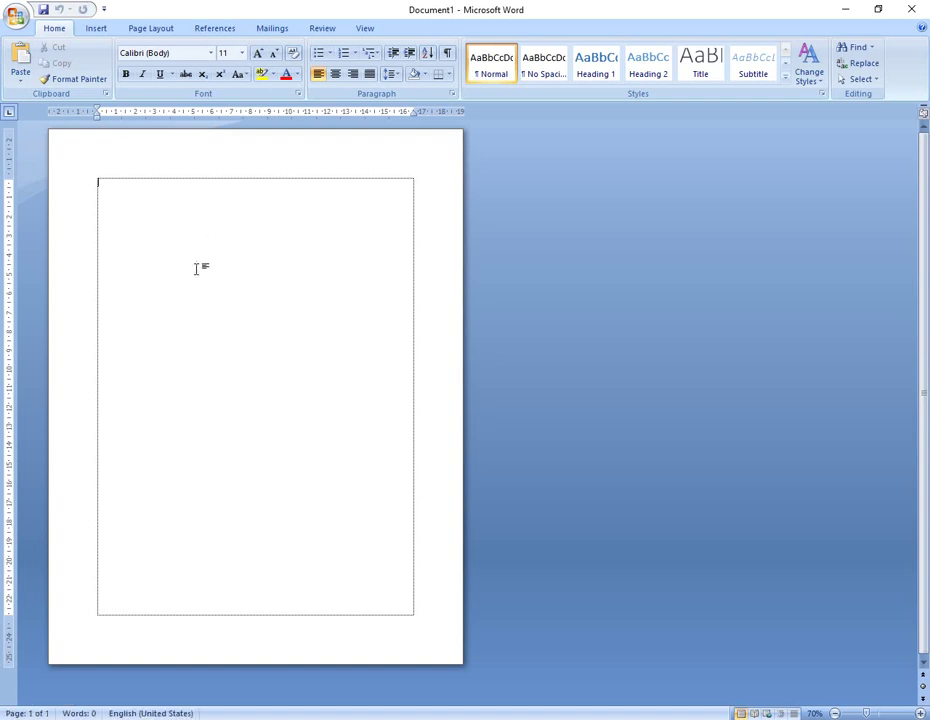
Type the title Daftar Isi on page one and Kata Pengantar on a new second page.
type("Det")
type("r is")
type("i")
key("ctrl+Return")
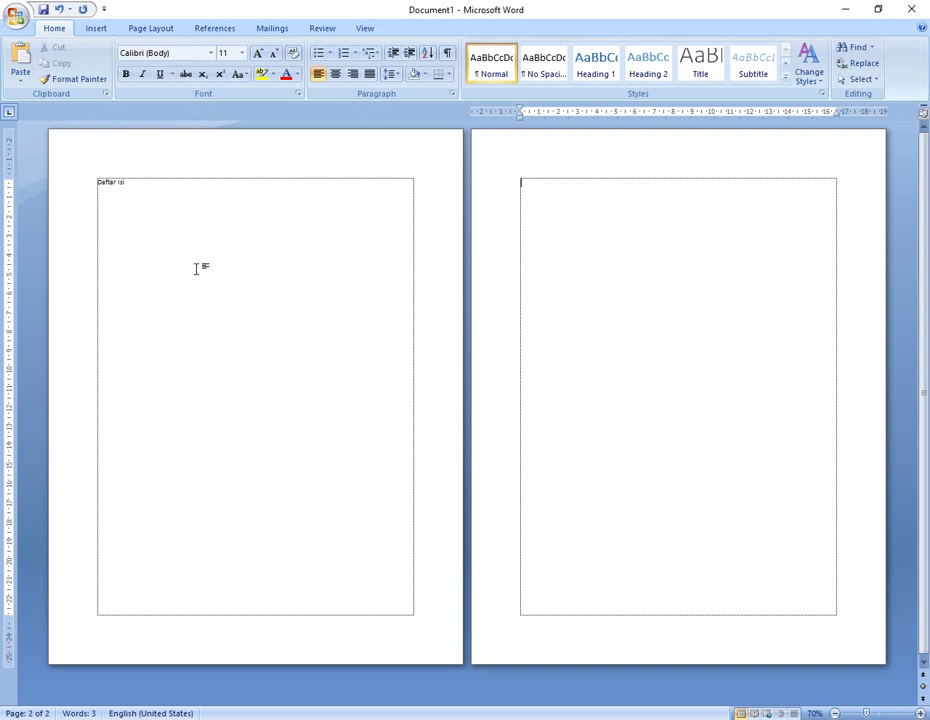
type("kat")
type("k")
Make both titles 48 pt and centre them on their pages.
key("ctrl+a")
left_click(242, 53)
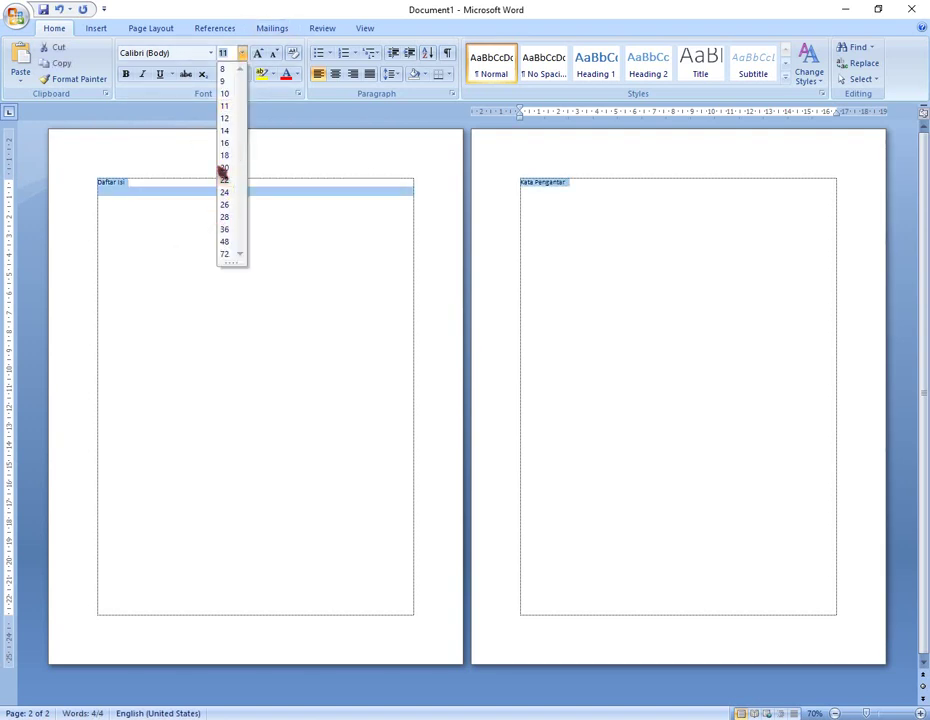
left_click(226, 241)
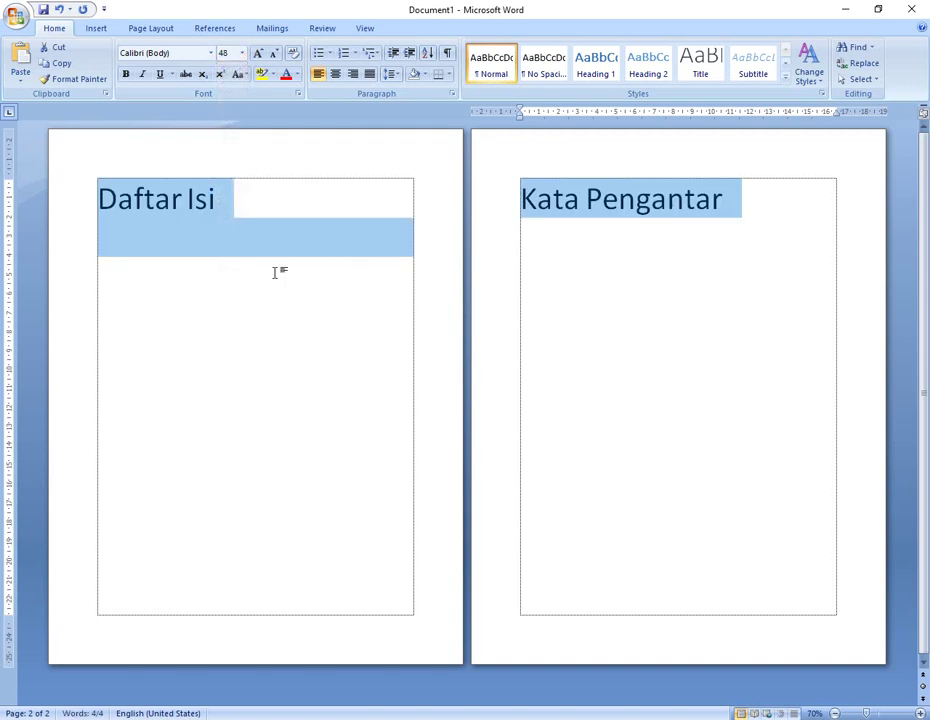
left_click(275, 272)
key("BackSpace")
key("ctrl+a")
key("ctrl+e")
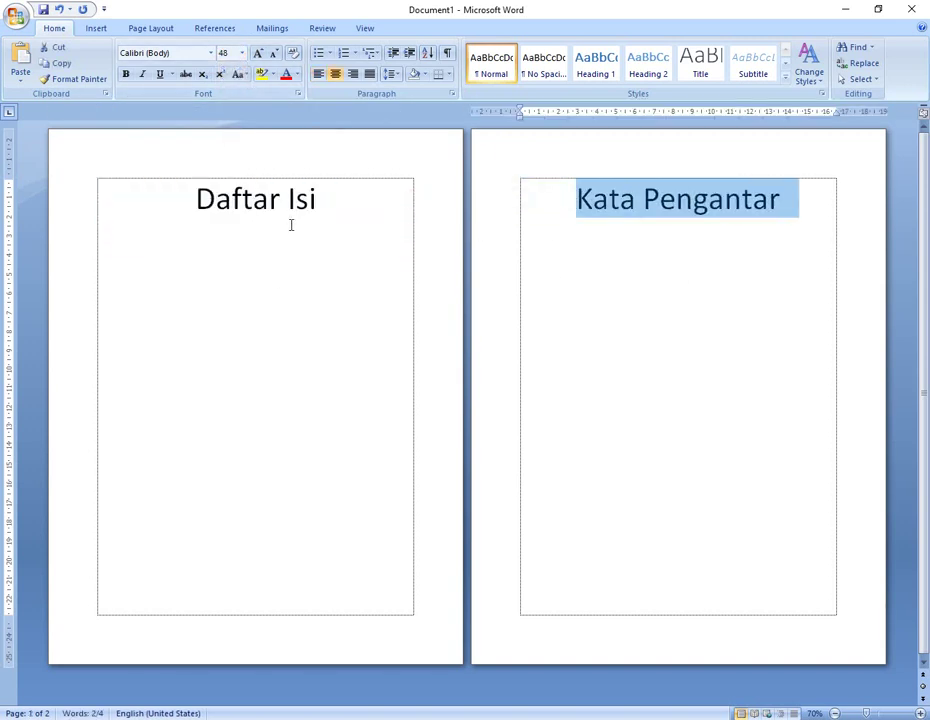
left_click(327, 196)
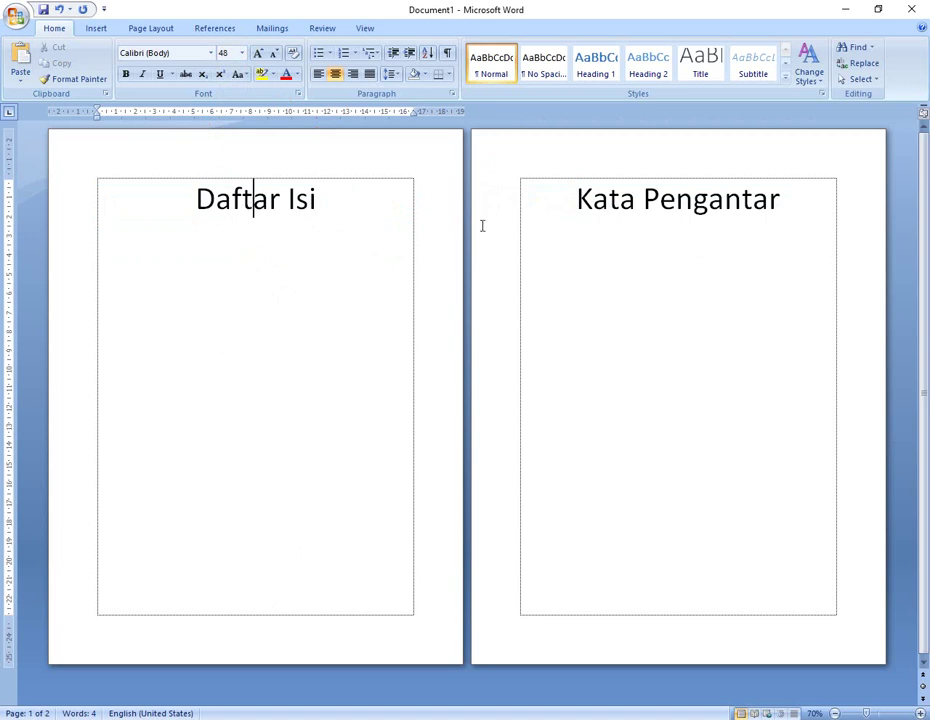
left_click(609, 200)
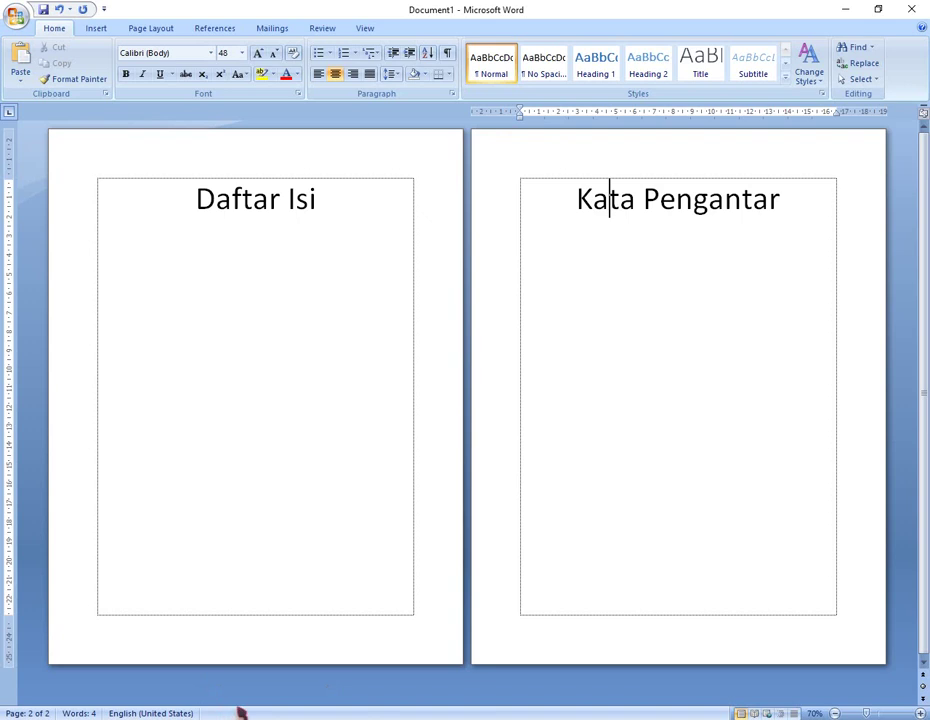
Add Section to the status bar, then place the cursor before Kata Pengantar.
right_click(240, 712)
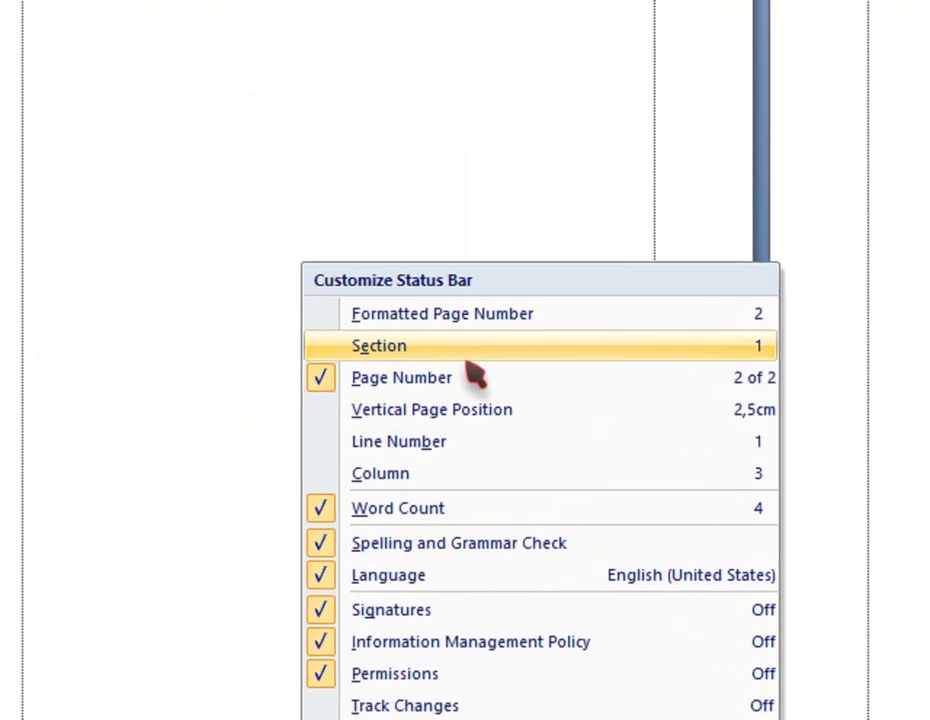
left_click(437, 350)
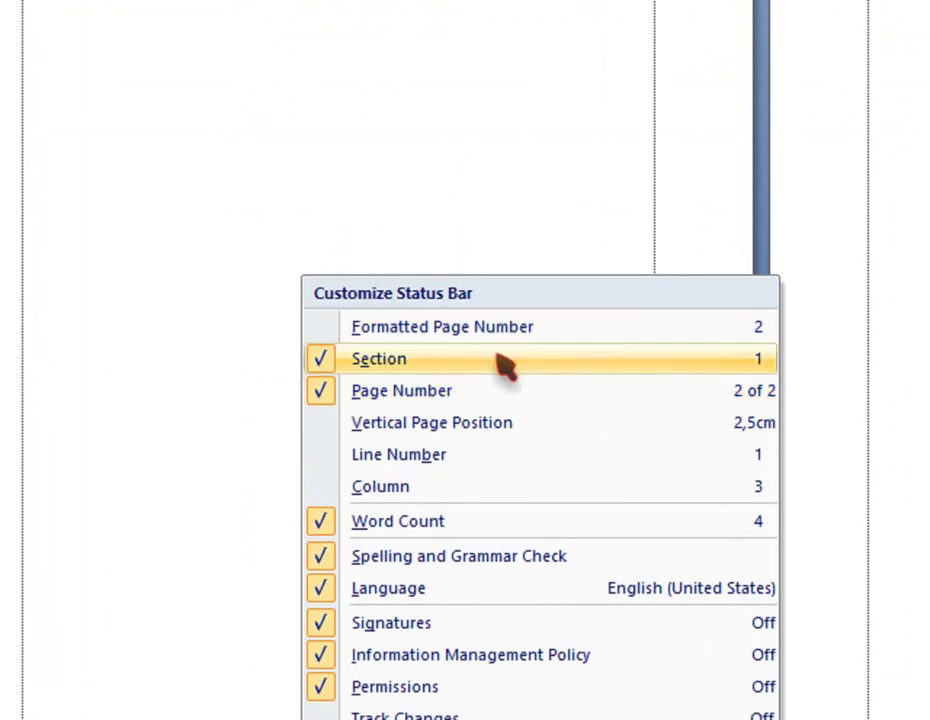
key("Escape")
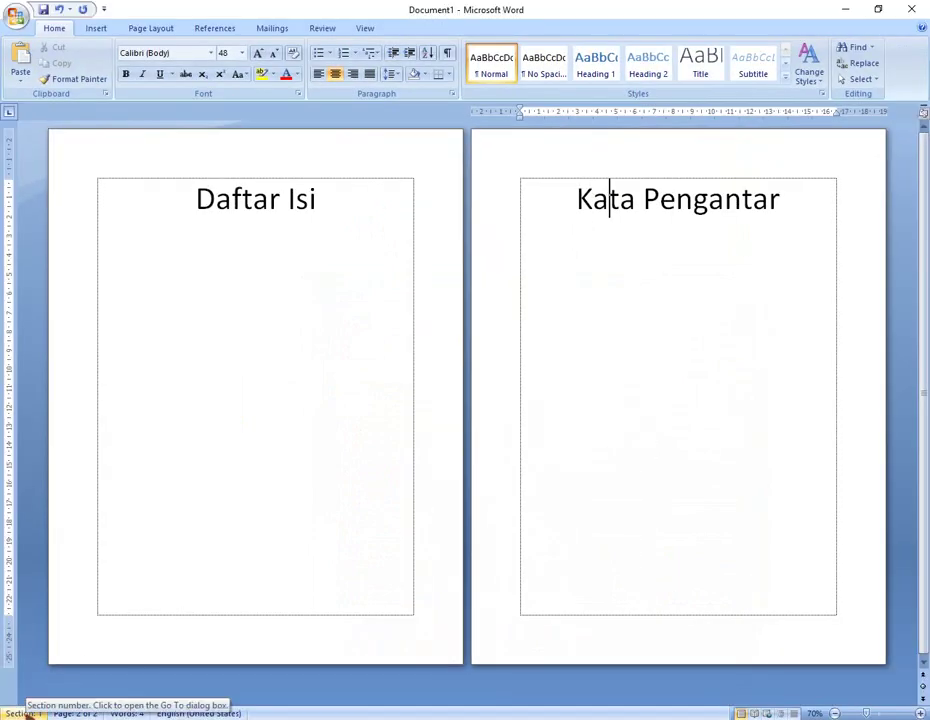
left_click(162, 250)
left_click(166, 186)
left_click(572, 188)
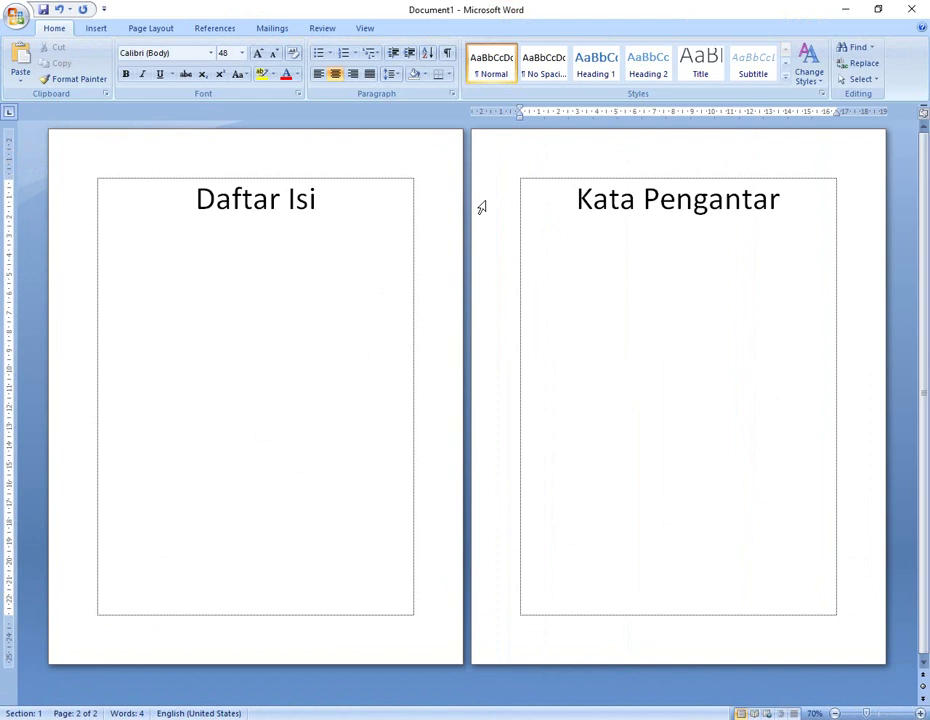
Insert a Next Page section break before Kata Pengantar, making it Section 2.
left_click(151, 29)
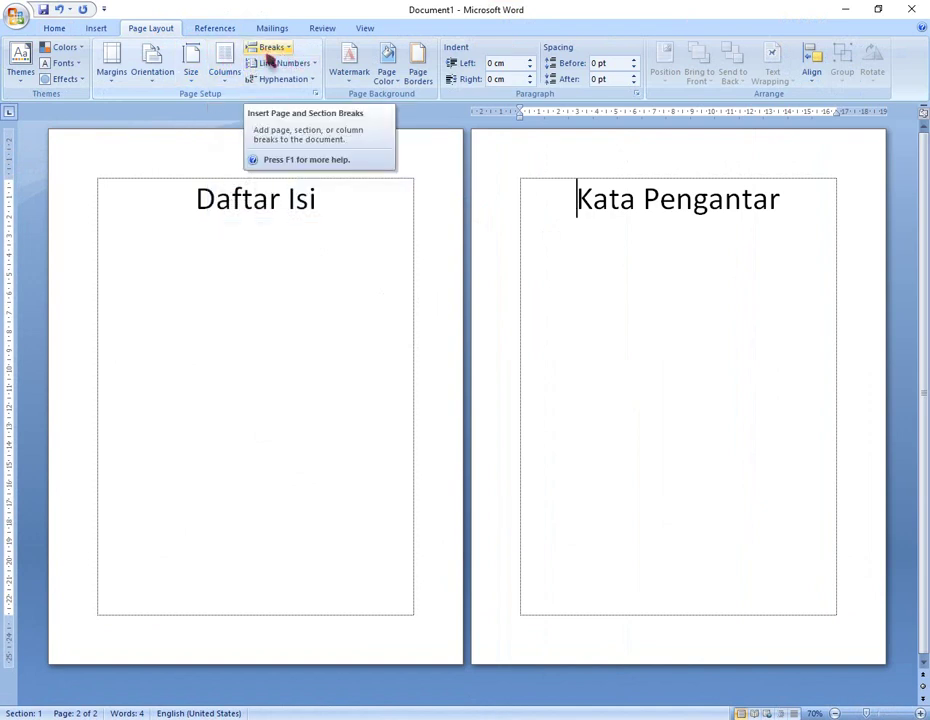
left_click(271, 50)
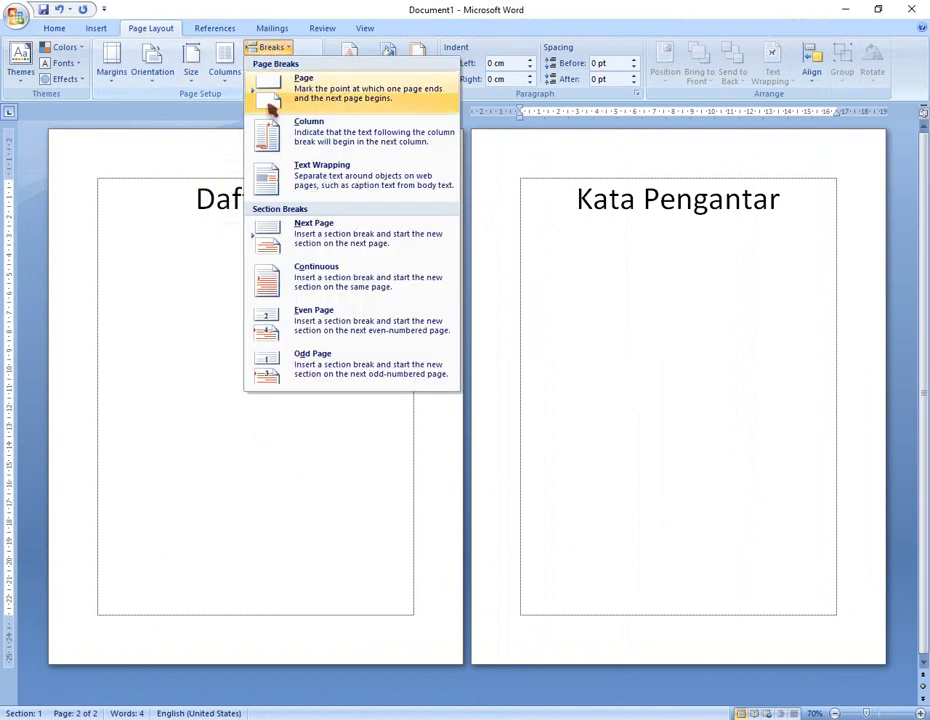
left_click(362, 237)
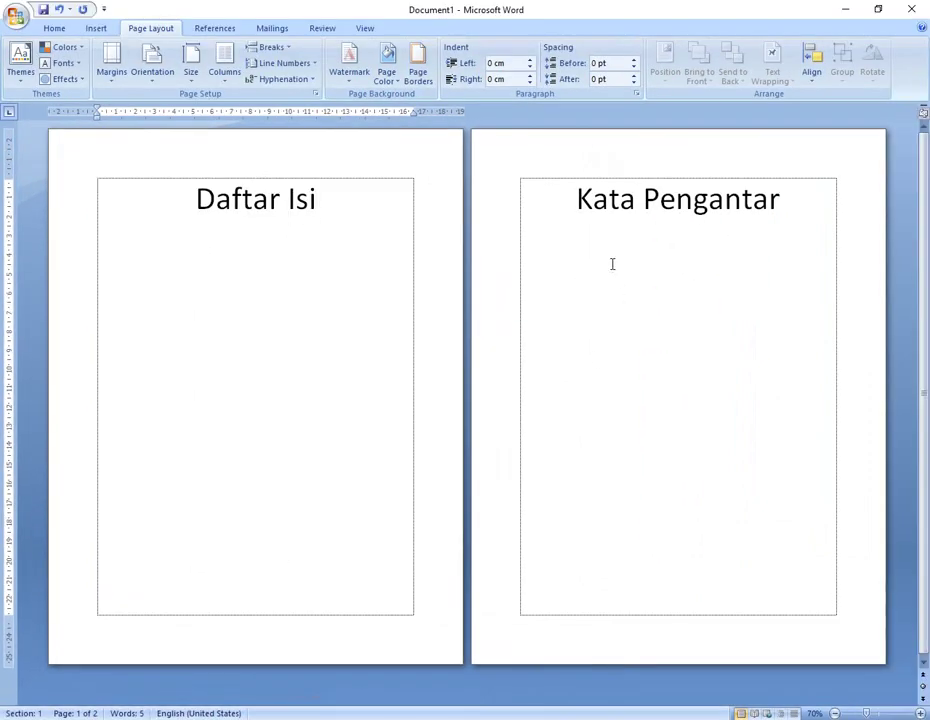
left_click(577, 200)
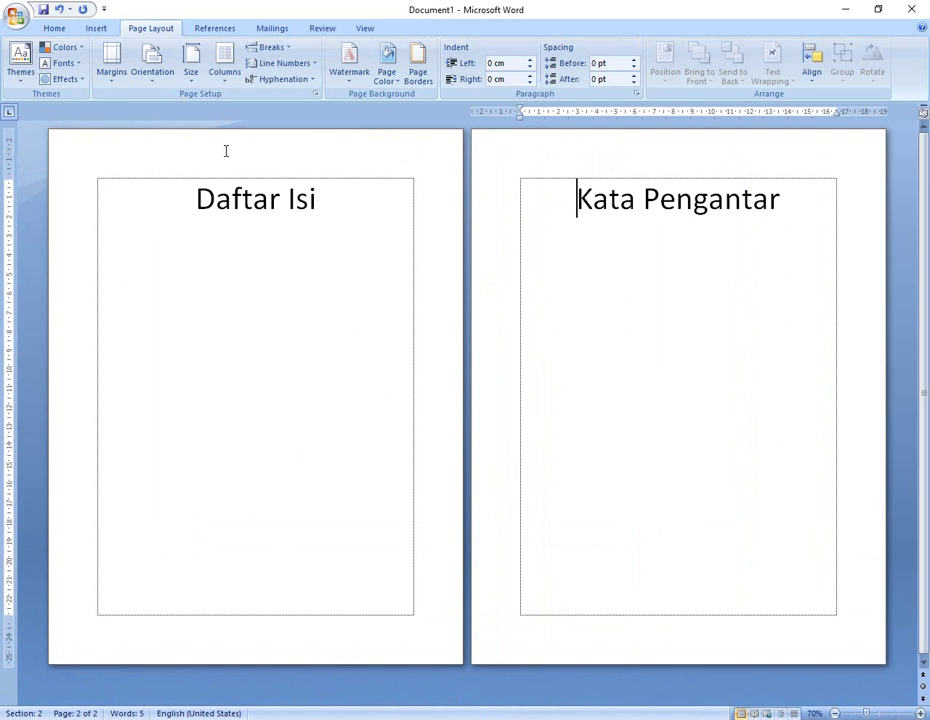
Set the page number format to lowercase Roman numerals (i, ii, iii).
left_click(196, 200)
left_click(96, 28)
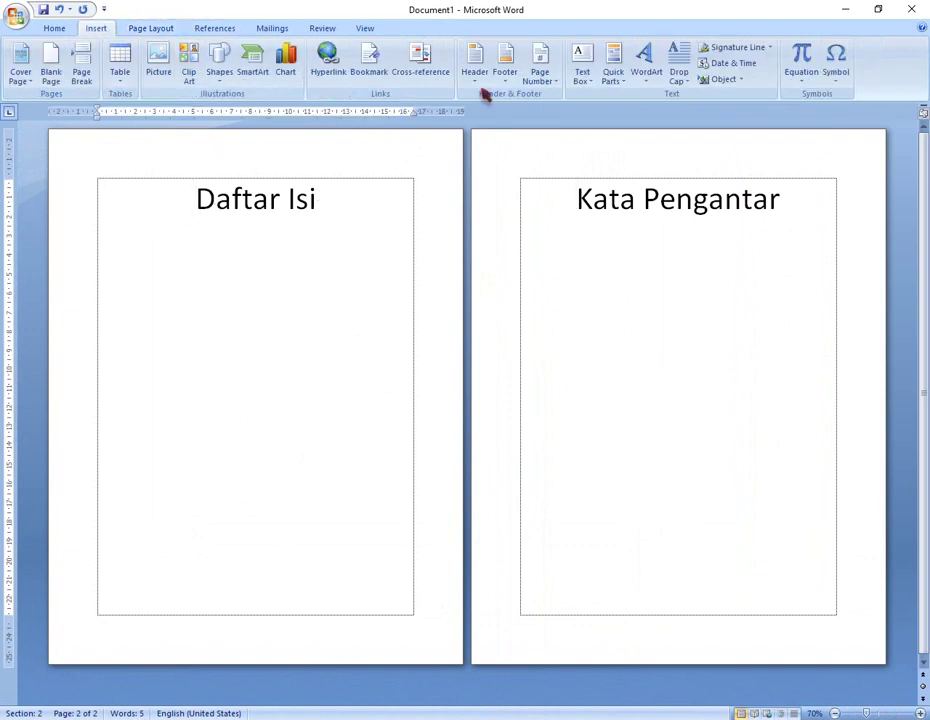
left_click(548, 75)
mouse_move(587, 118)
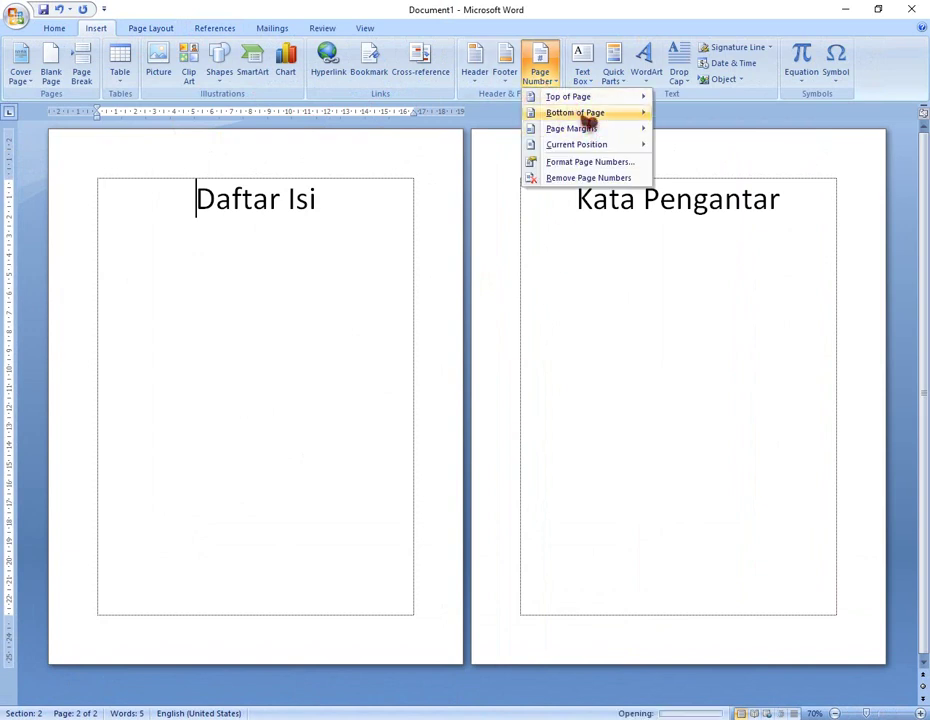
left_click(592, 166)
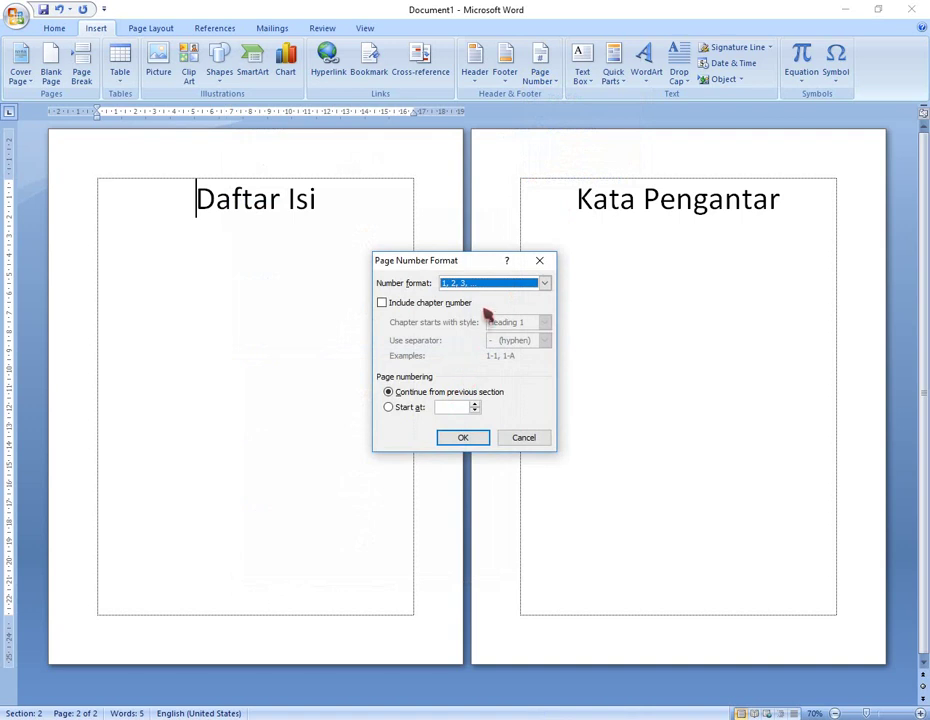
left_click(497, 285)
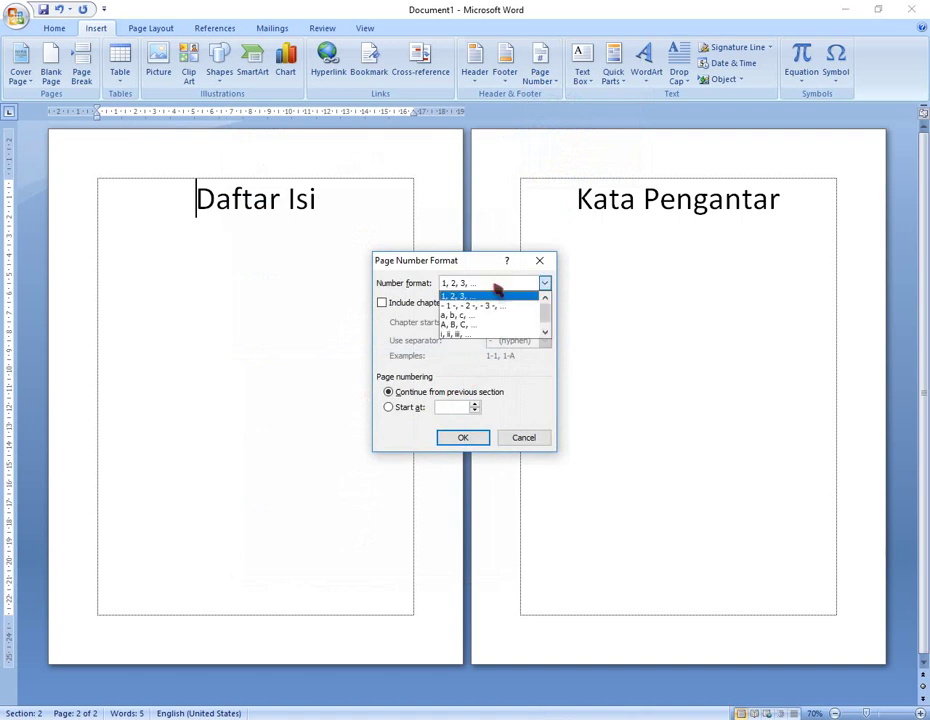
left_click(463, 335)
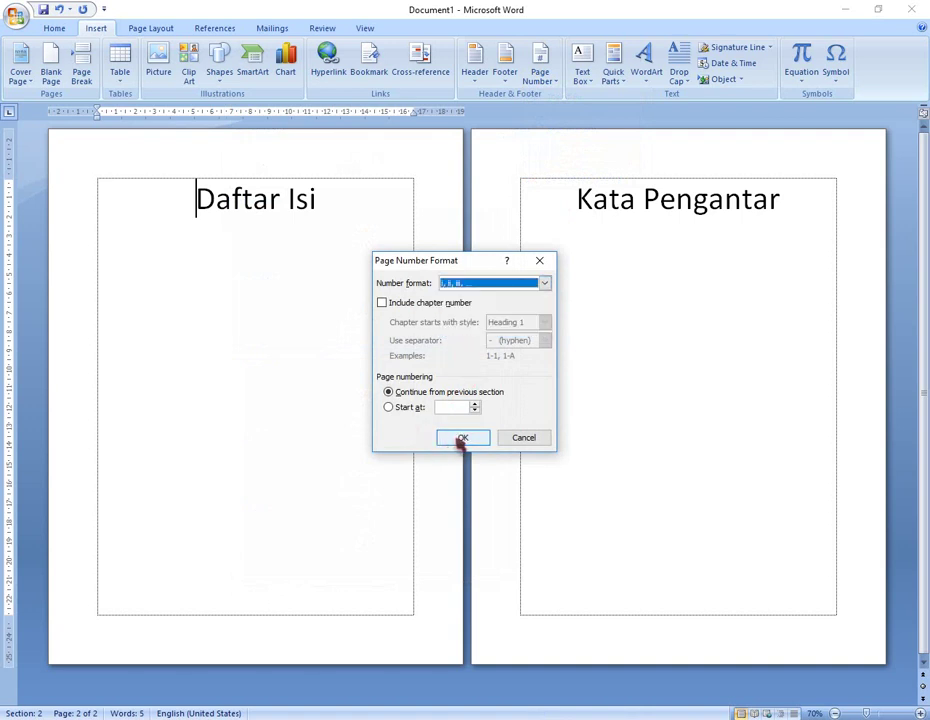
left_click(461, 438)
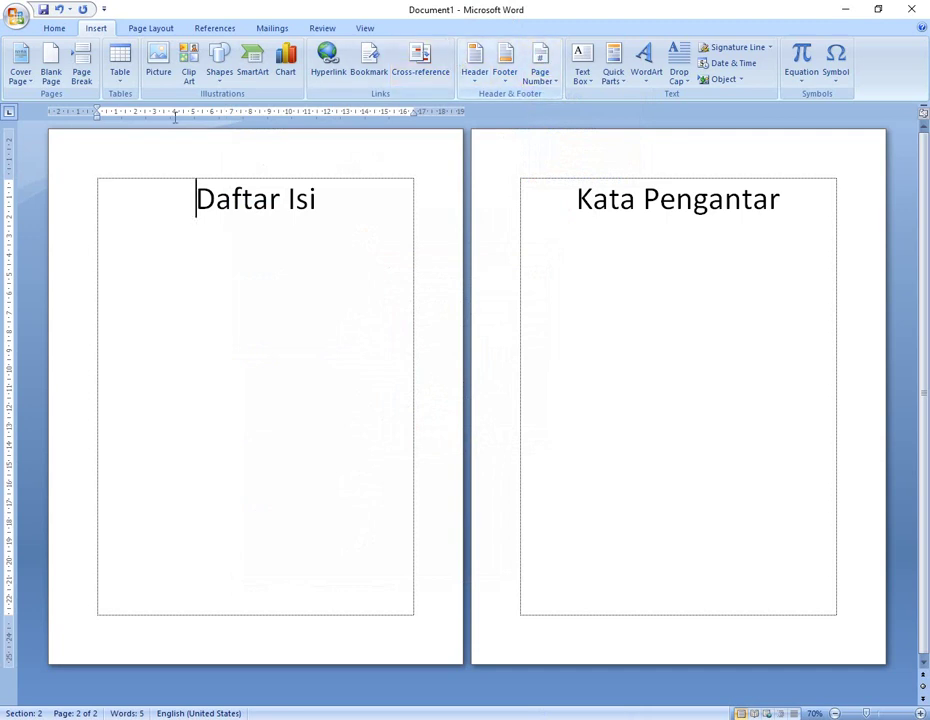
left_click(573, 207)
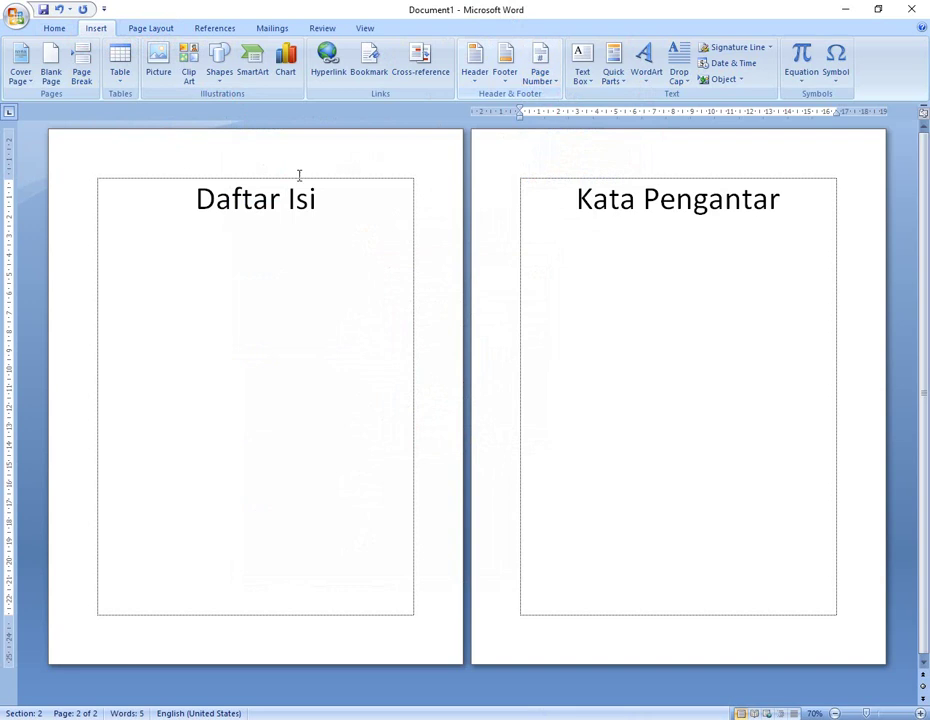
Insert a Plain Number 2 page number centred at the bottom of the page.
left_click(163, 205)
left_click(540, 70)
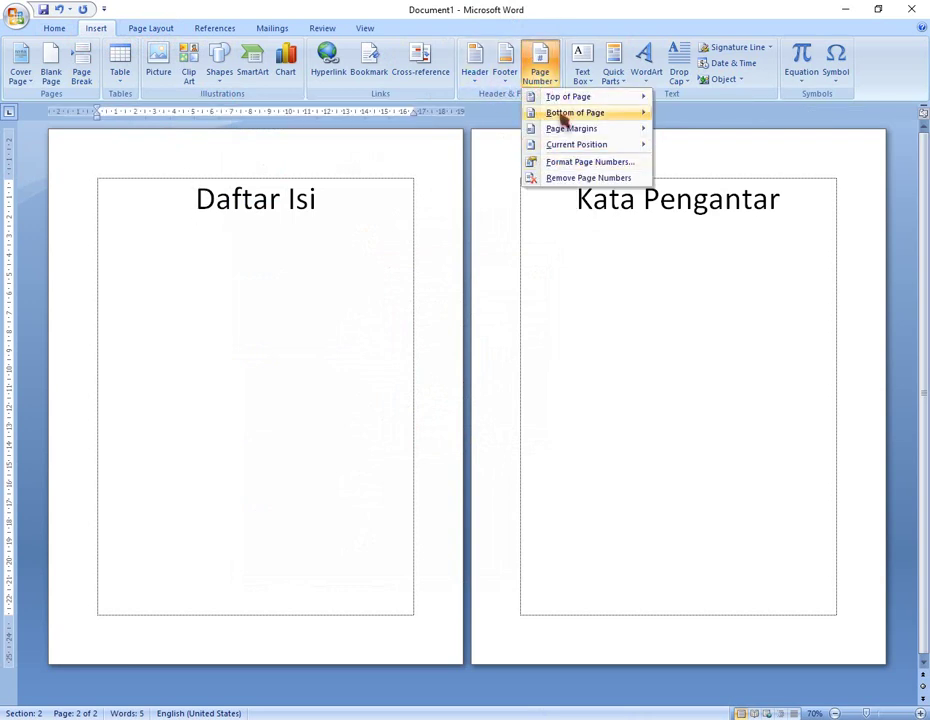
mouse_move(573, 116)
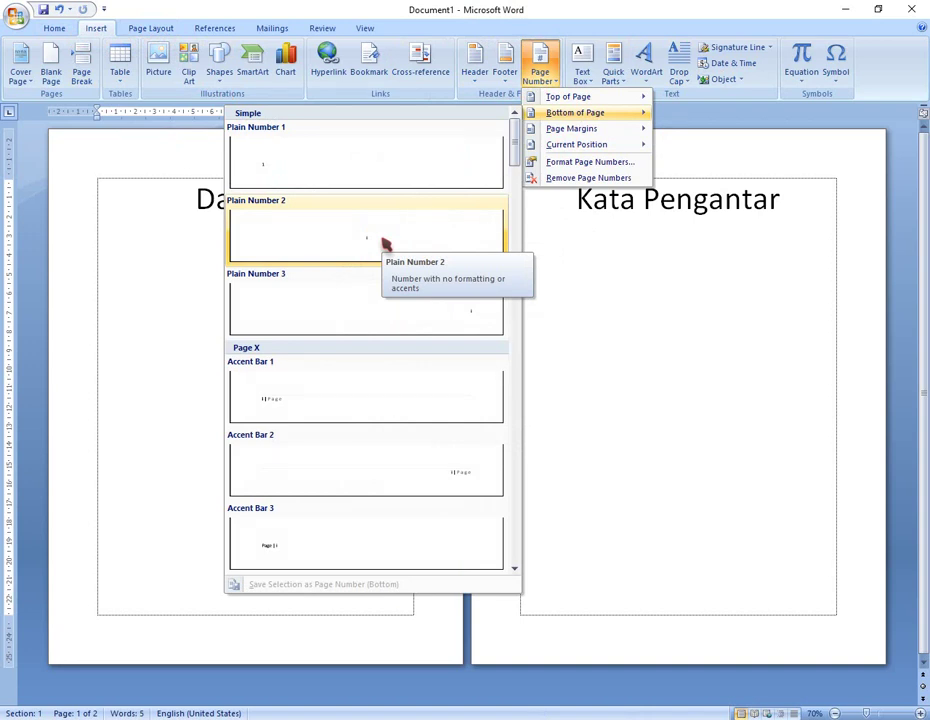
left_click(386, 244)
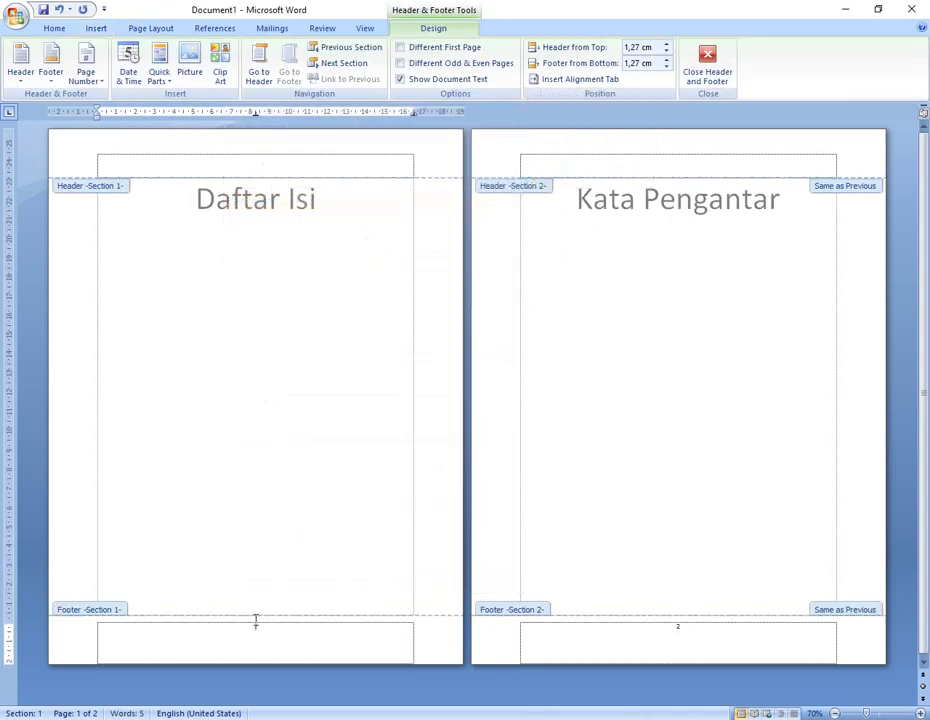
Review the new footer number and return from footer editing to the body text.
scroll(255, 665, "up", 2, "ctrl")
scroll(370, 498, "up", 1, "ctrl")
scroll(486, 233, "up", 1)
scroll(459, 264, "up", 2)
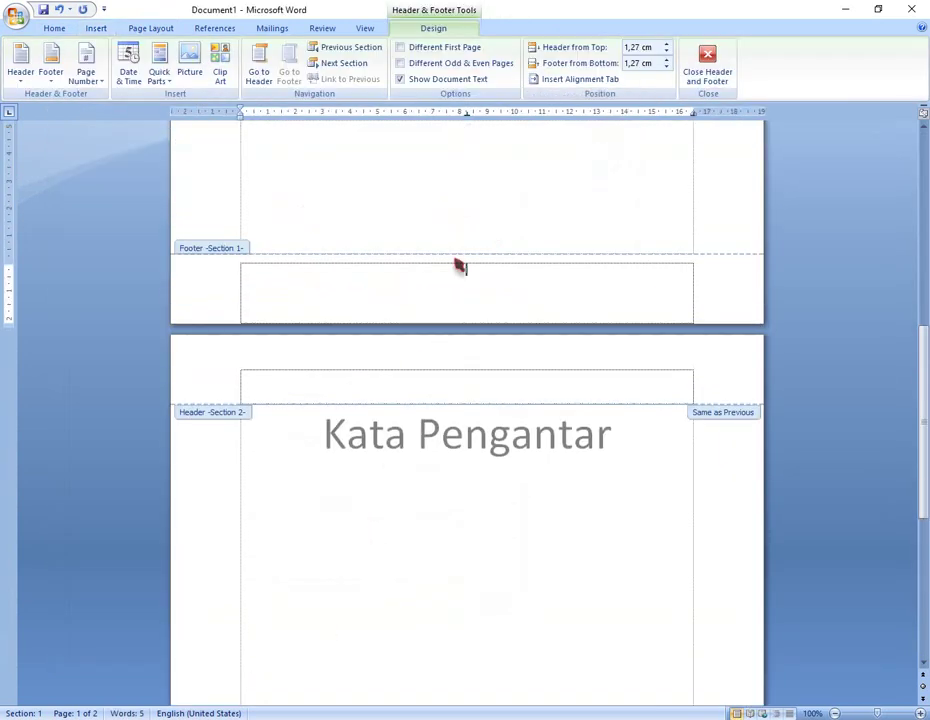
scroll(472, 362, "up", 2)
scroll(494, 380, "up", 4)
scroll(461, 322, "up", 6)
scroll(467, 322, "down", 6)
scroll(446, 380, "down", 5)
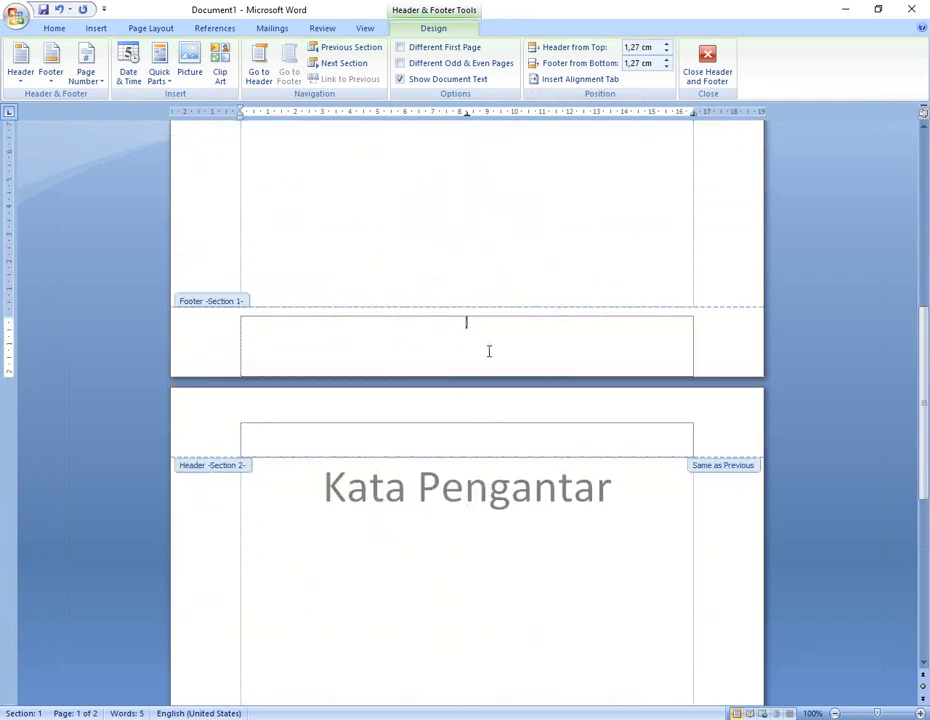
double_click(512, 219)
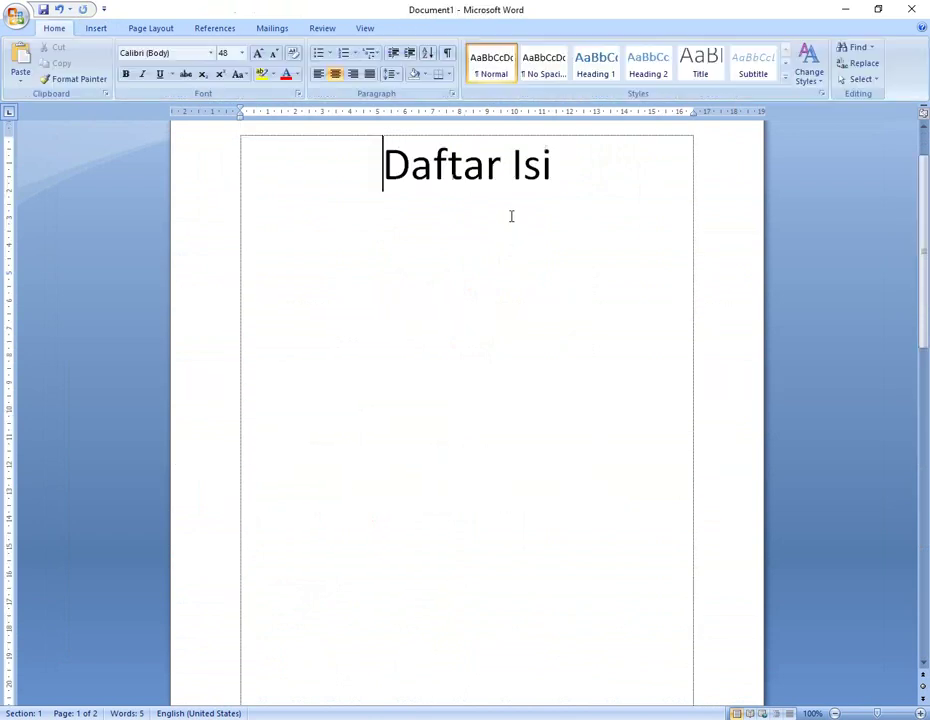
Select the word Pengantar in the second-page heading.
scroll(468, 289, "down", 12)
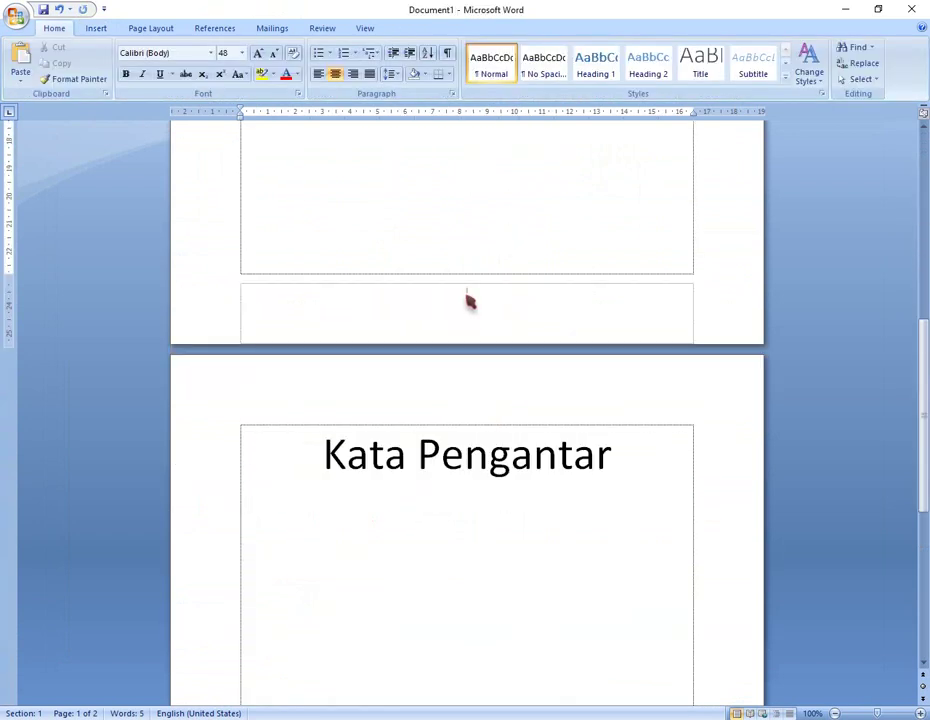
scroll(484, 334, "up", 7)
scroll(276, 156, "down", 11)
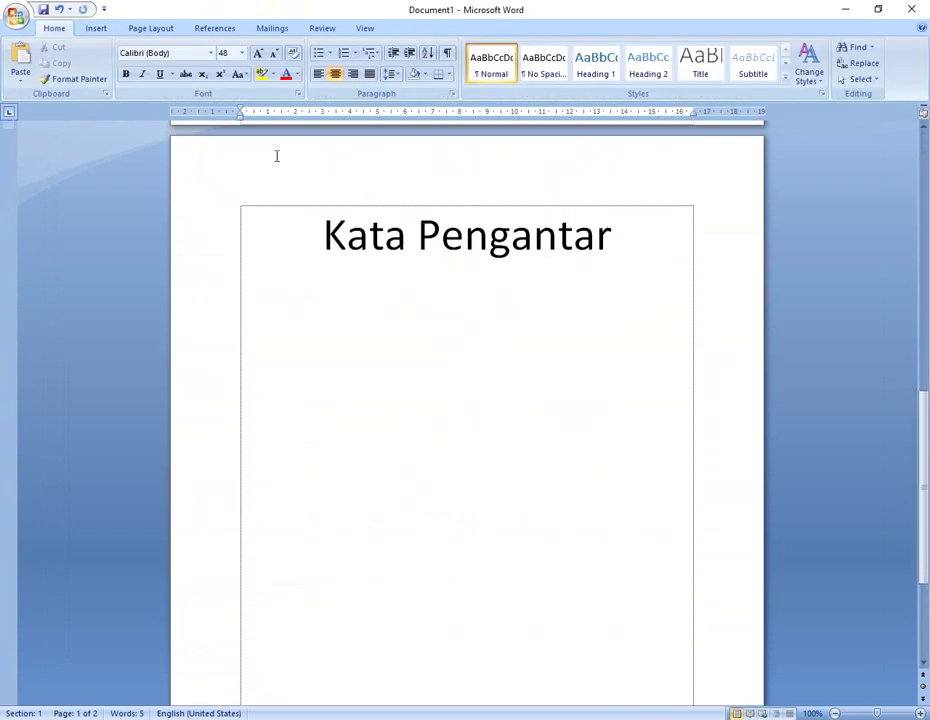
scroll(417, 434, "down", 4, "ctrl")
left_click(605, 190)
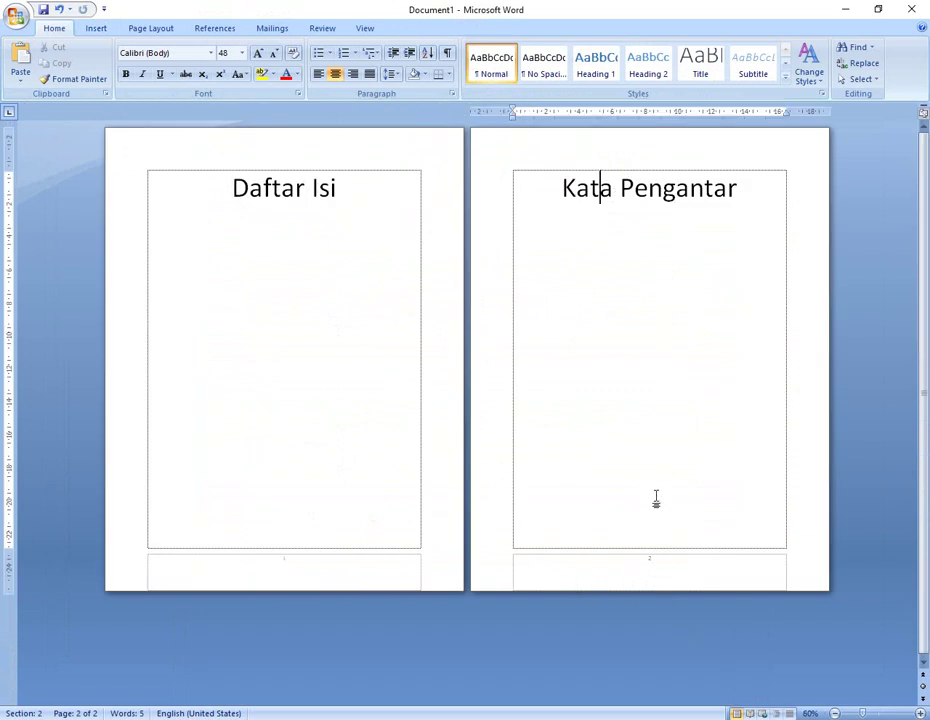
key("shift+End")
Check the Section 2 footer page number, then close Header and Footer.
scroll(660, 560, "up", 4, "ctrl")
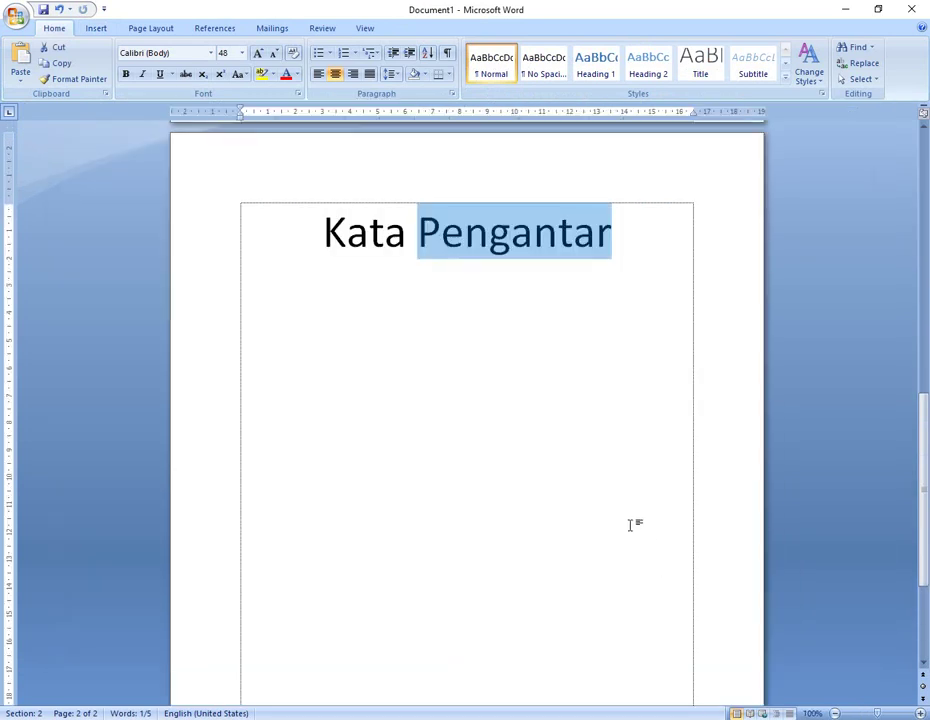
scroll(530, 427, "down", 3)
double_click(466, 652)
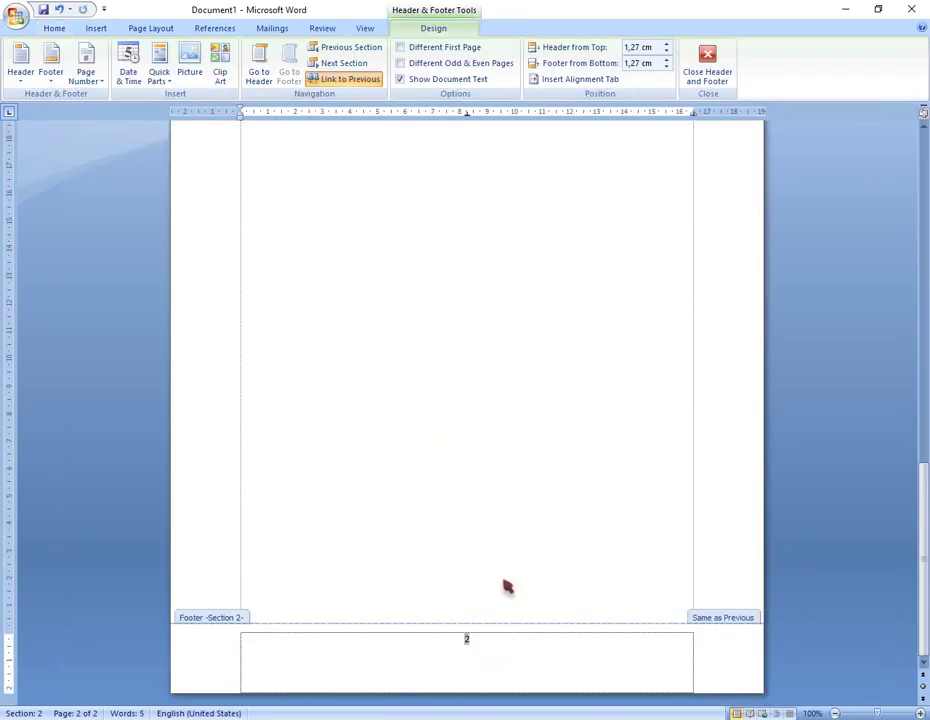
scroll(540, 430, "up", 10)
left_click(714, 65)
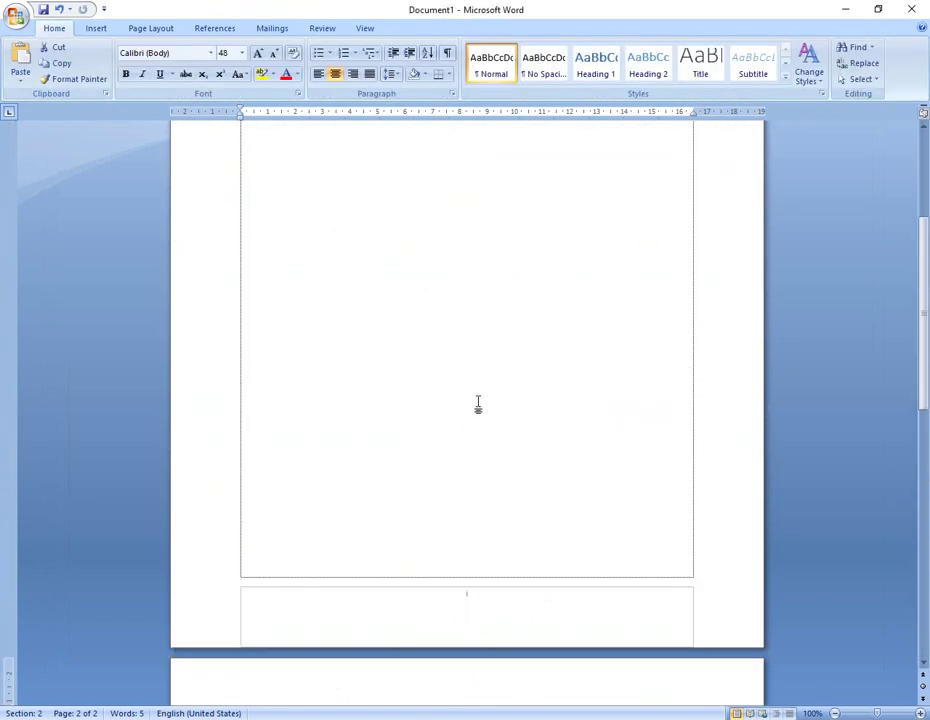
scroll(498, 361, "up", 10)
scroll(446, 395, "down", 3)
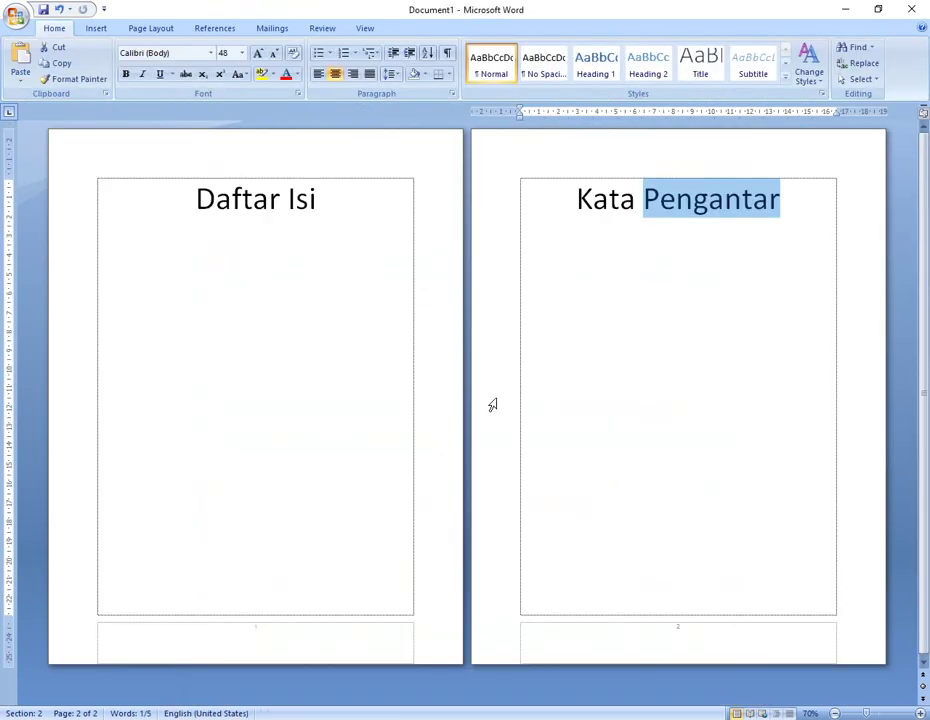